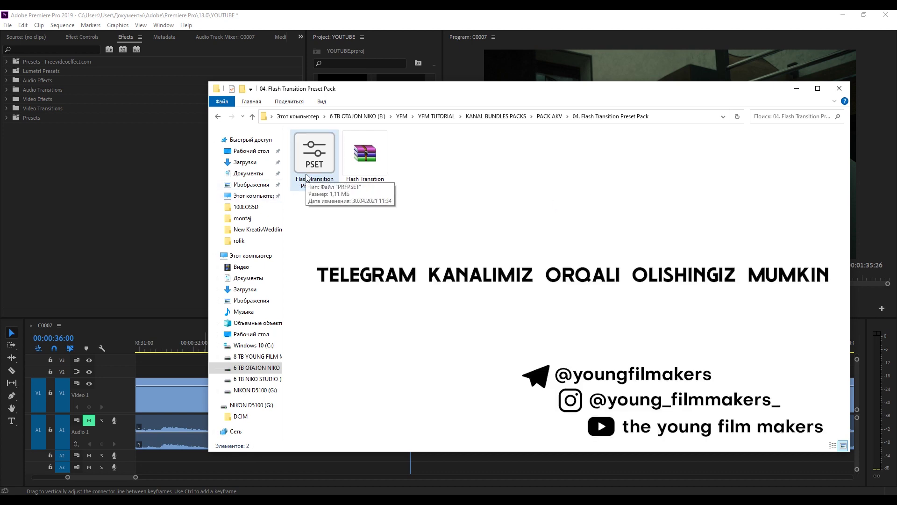
Reveal the full path of the 04. Flash Transition Preset Pack folder, then minimise File Explorer
left_click(544, 117)
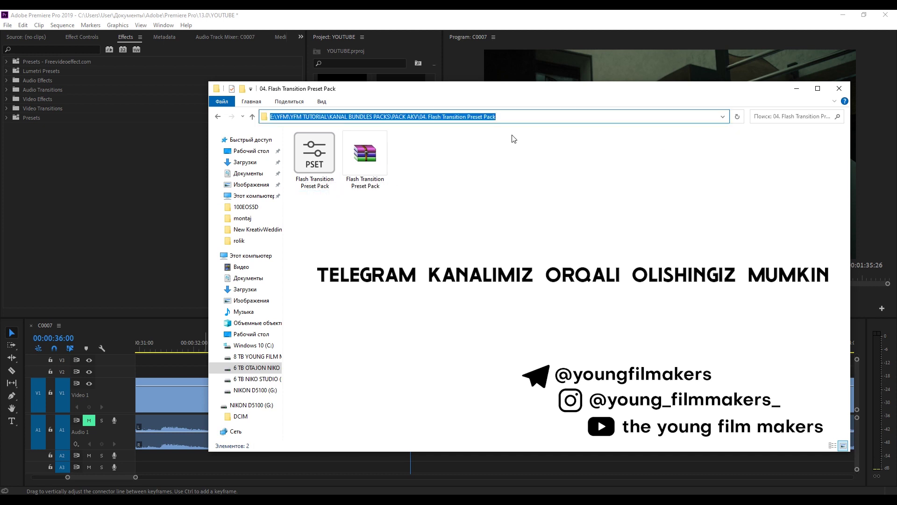
left_click(797, 89)
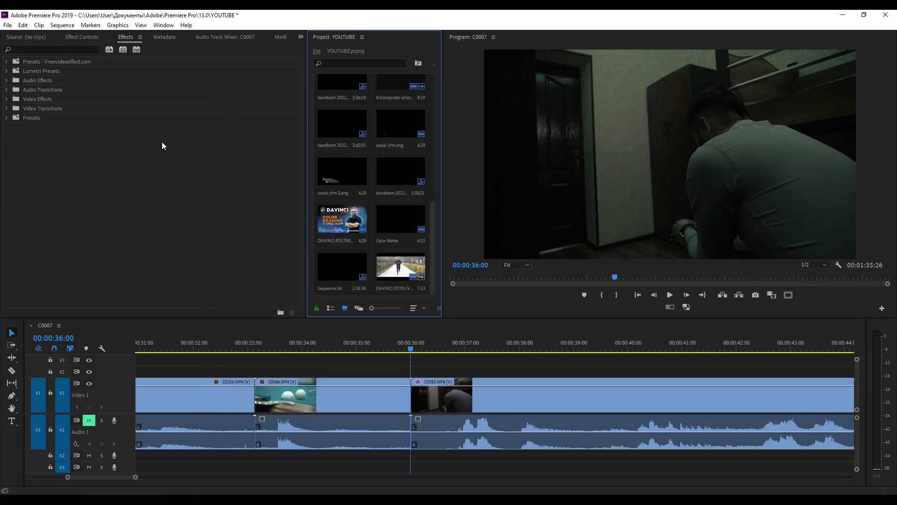
Import the Flash Transition Preset Pack file into the Effects panel's Presets folder via Import Presets
left_click(7, 118)
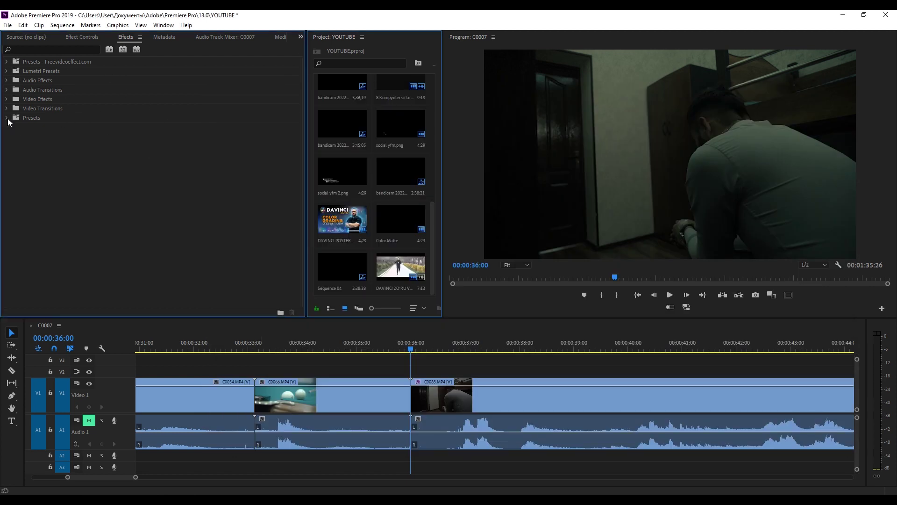
double_click(18, 118)
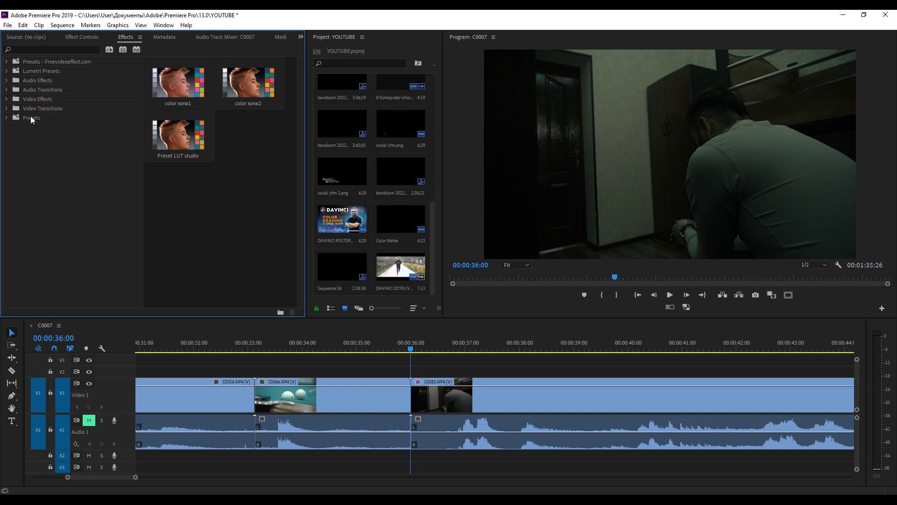
right_click(31, 117)
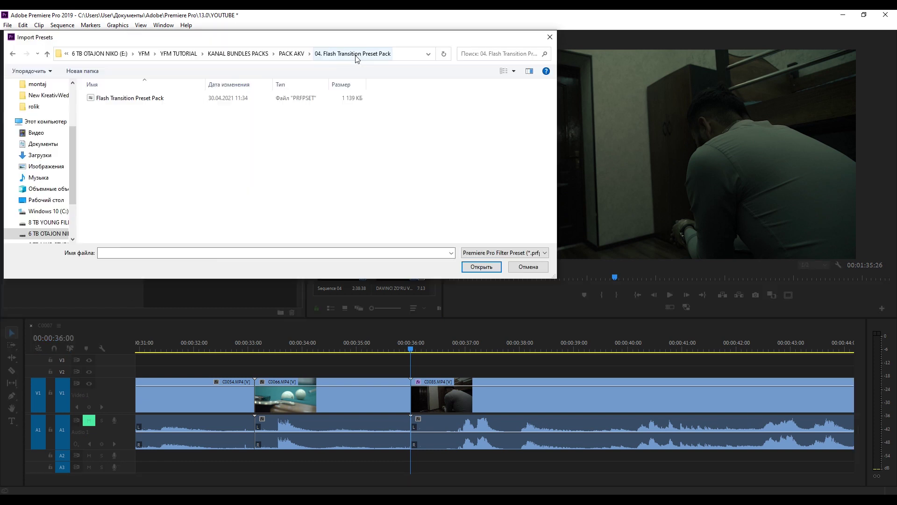
left_click(87, 148)
double_click(158, 98)
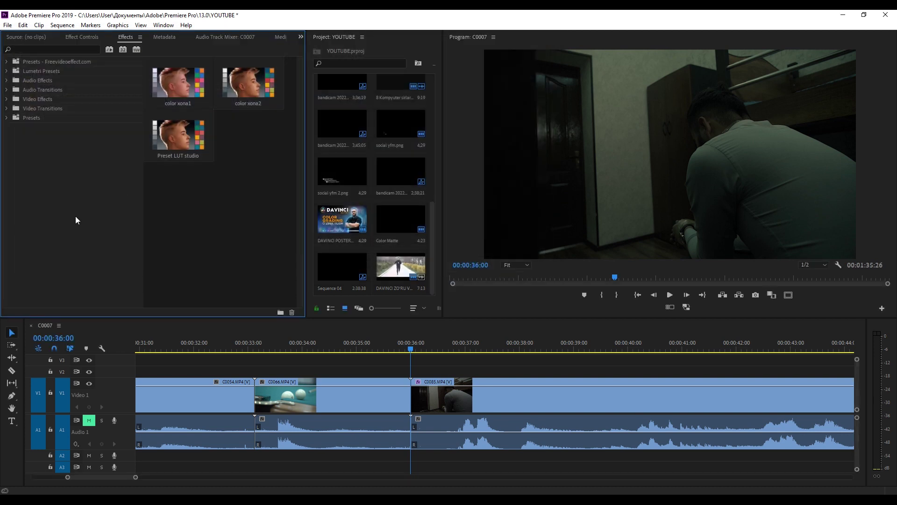
Expand Presets > AKV Presets > AKV Flash Transition Pack > Flash Transitions to list the Nest presets
left_click(7, 117)
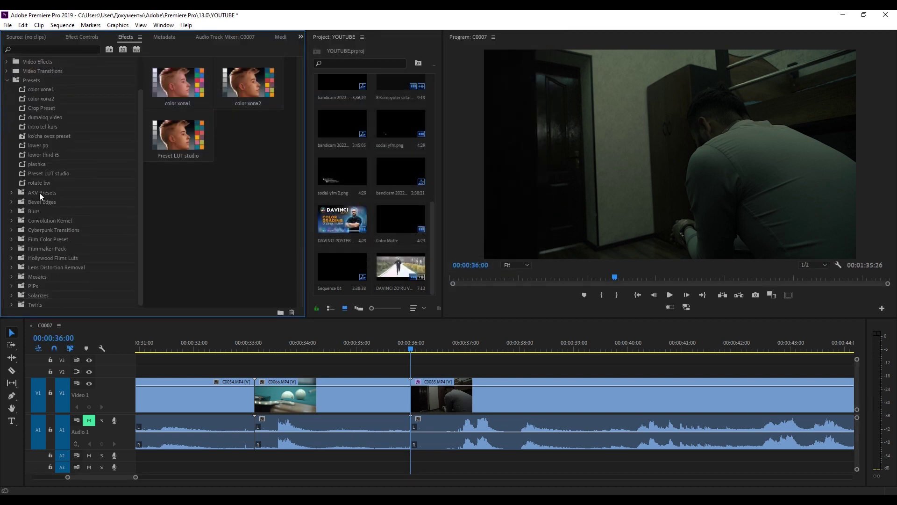
scroll(42, 197, "down", 2)
left_click(12, 192)
scroll(78, 199, "down", 2)
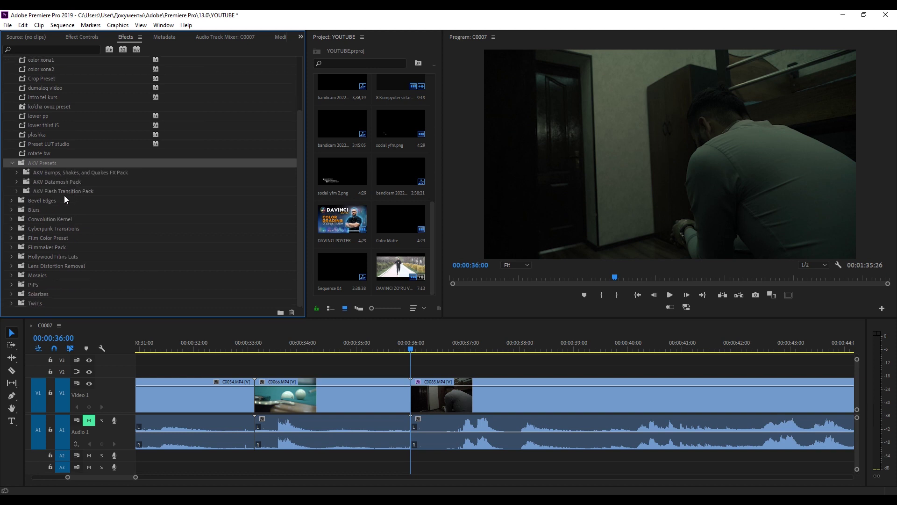
left_click(63, 192)
left_click(17, 191)
scroll(92, 194, "down", 3)
scroll(91, 195, "down", 3)
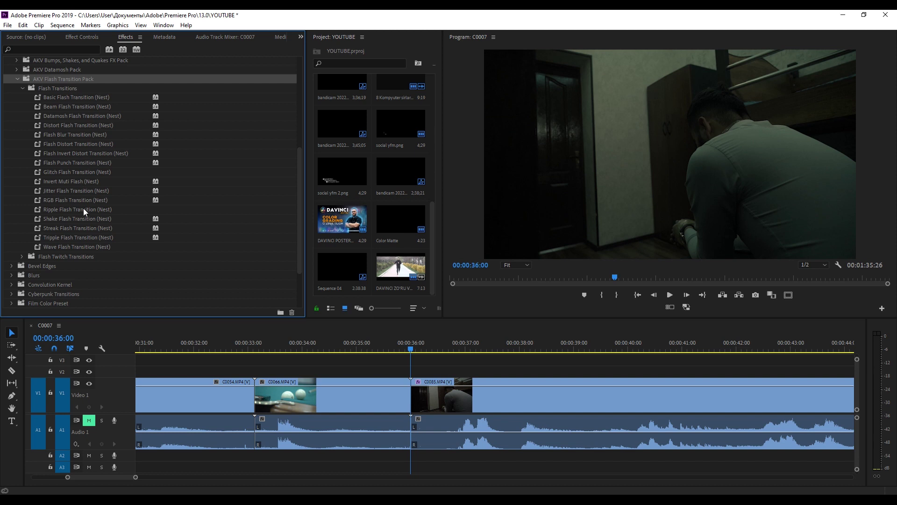
left_click(471, 370)
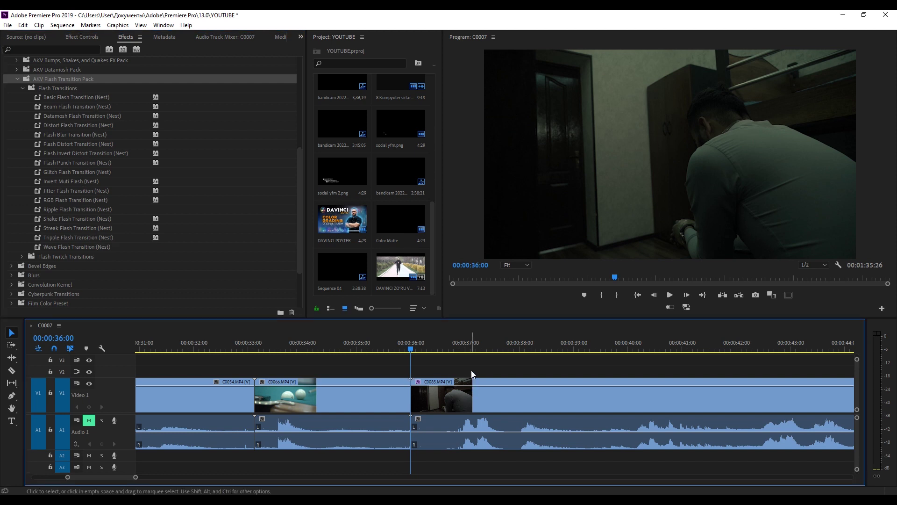
Step the playhead frame by frame onto the C0066–C0085 cut and deselect C0085
key("Left")
key("d")
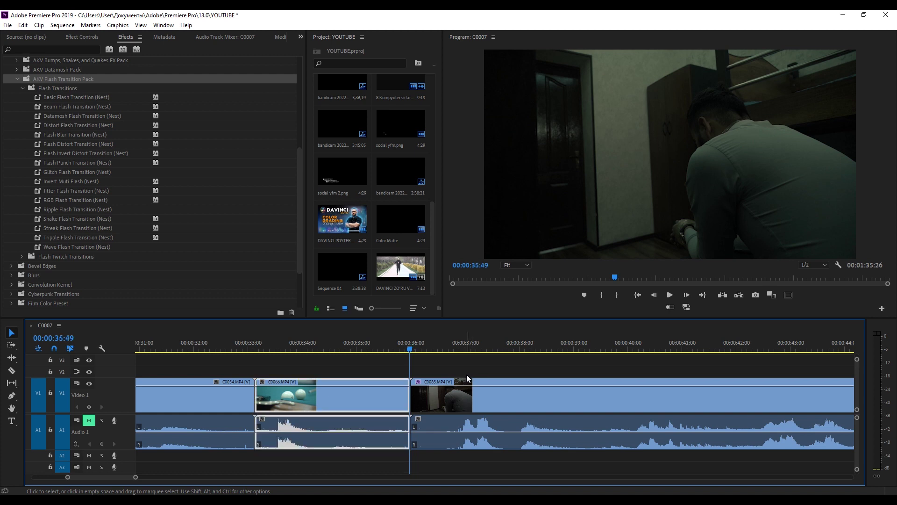
key("Right")
key("Right")
key("d")
key("Left")
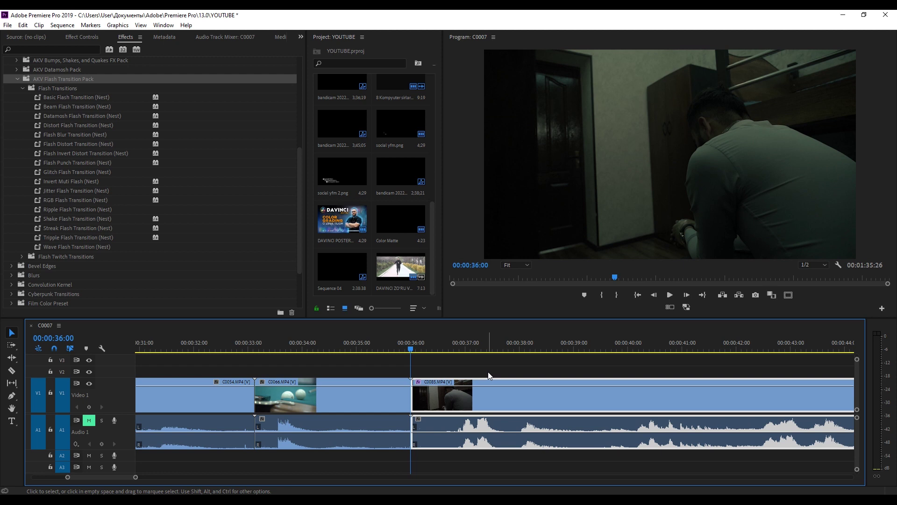
left_click(486, 371)
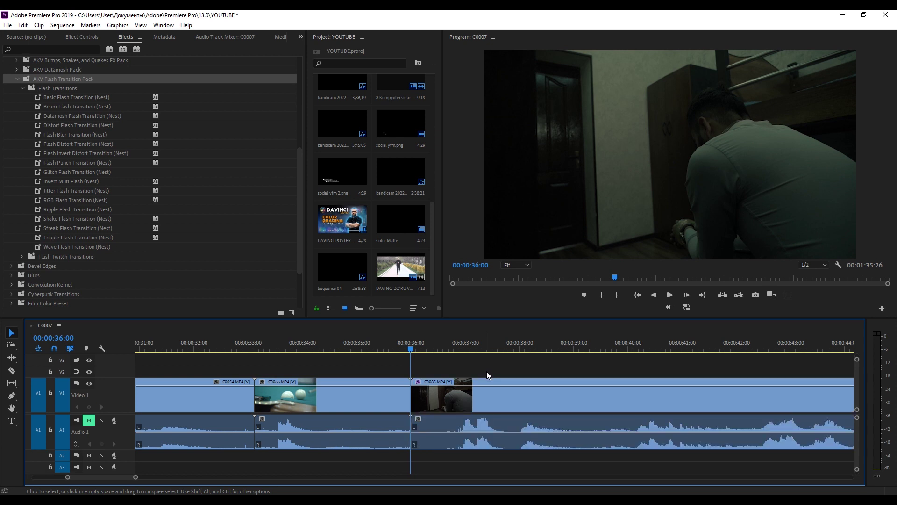
Razor C0066 just before the cut, then advance the playhead to 00:00:36:10
key("shift")
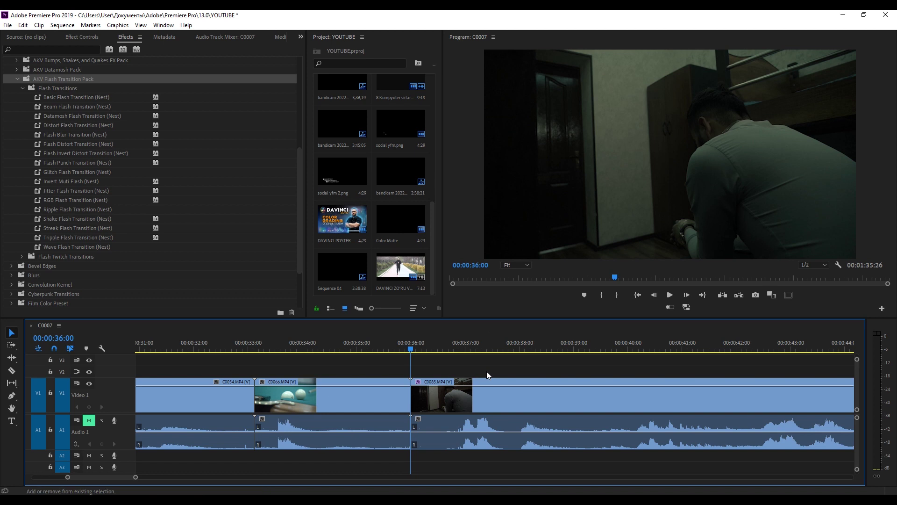
key("shift+Left")
key("shift+Left")
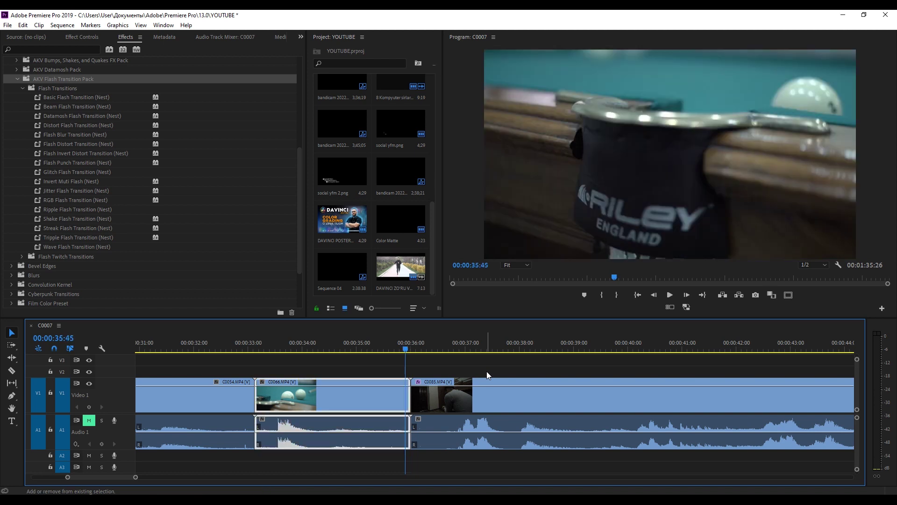
key("c")
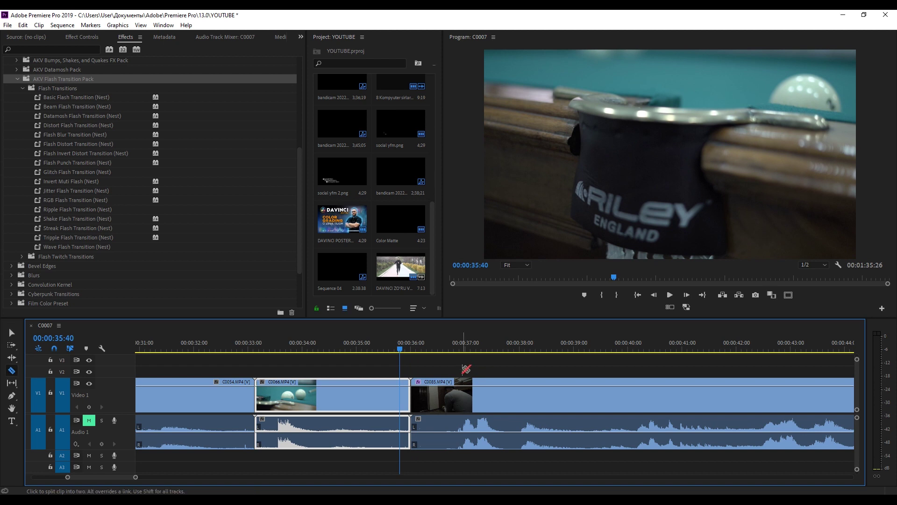
left_click(400, 392)
key("v")
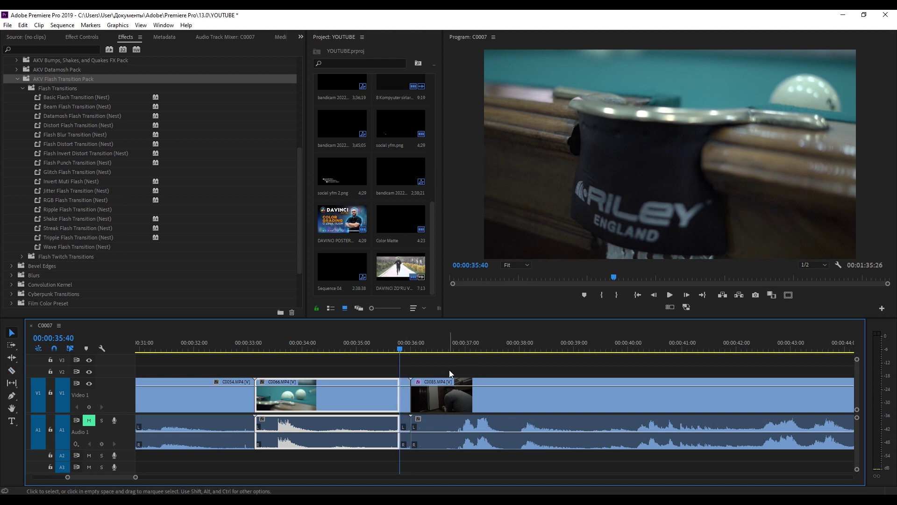
key("shift+Right")
key("shift+Right")
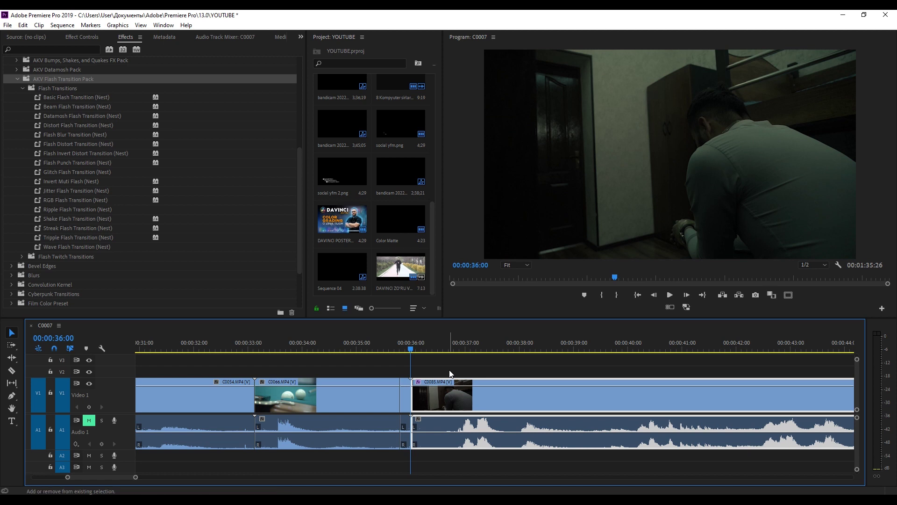
key("shift+Right")
key("shift+Right")
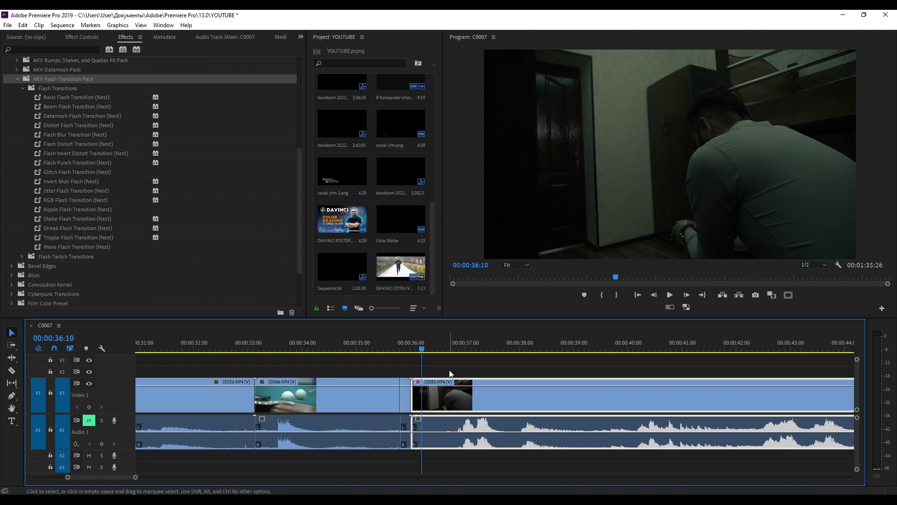
Cut C0085 at 00:00:36:10 and nest the short pieces around the cut as Nested Sequence 06
left_click_drag(450, 392, 461, 393)
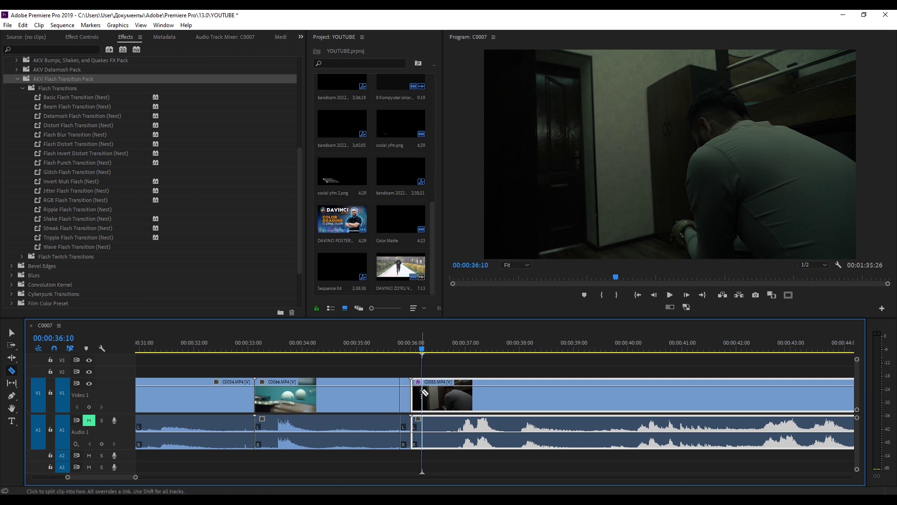
left_click(390, 364)
left_click_drag(408, 369, 419, 402)
right_click(418, 402)
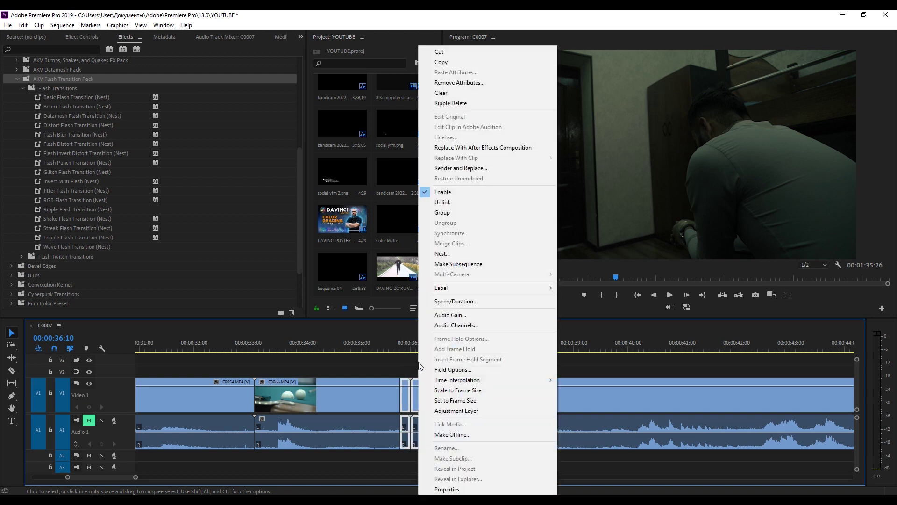
left_click(444, 254)
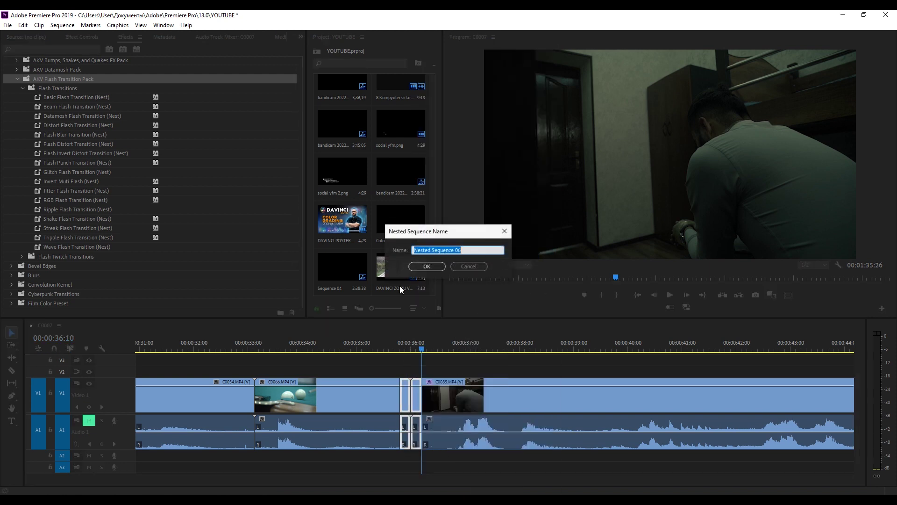
left_click(425, 264)
left_click(409, 348)
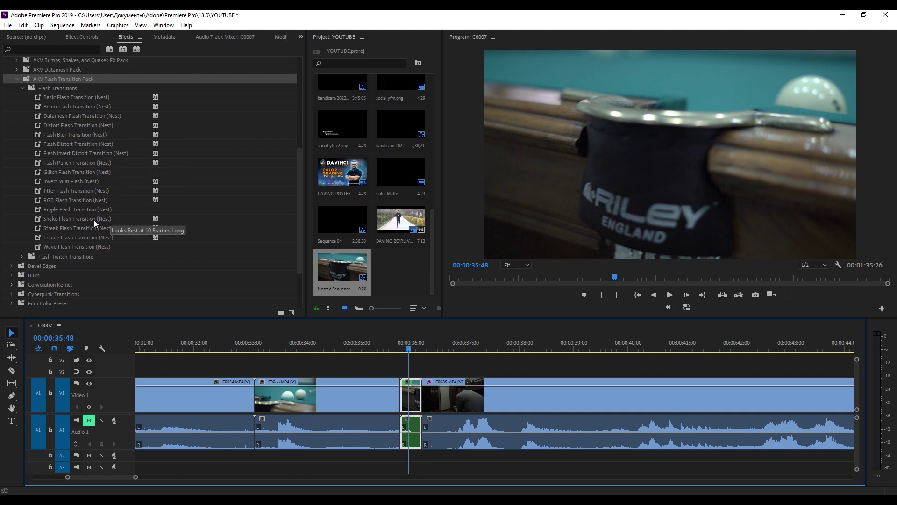
Apply Shake Flash Transition to the nested clip and preview it
left_click(82, 219)
left_click_drag(84, 218, 406, 381)
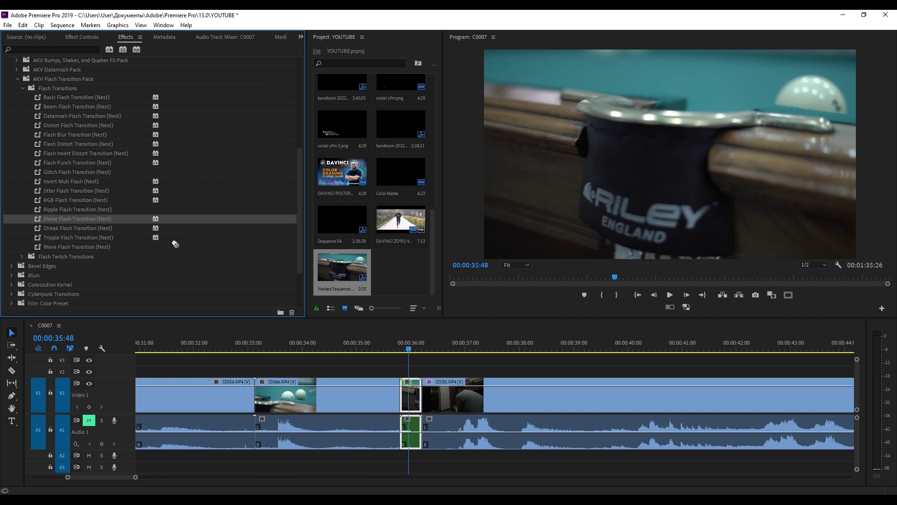
key("Up")
key("space")
left_click_drag(396, 347, 398, 347)
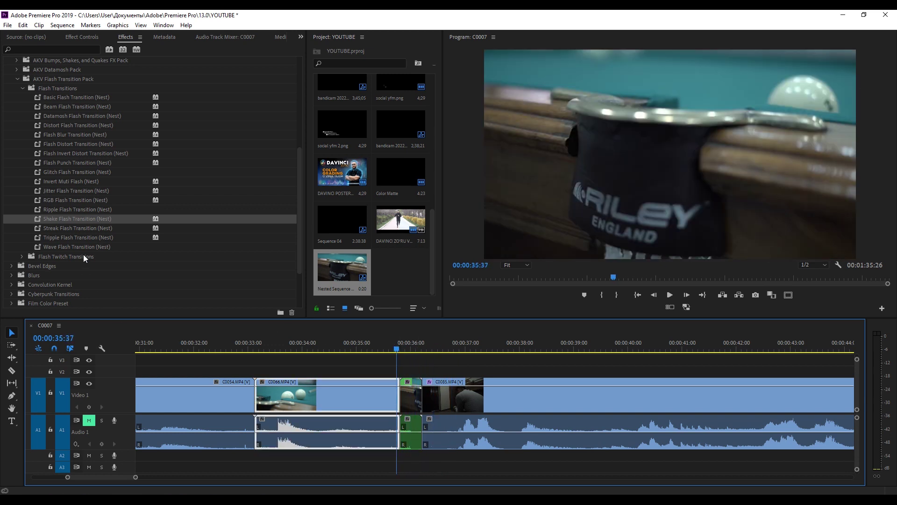
Apply Beam Flash Transition to the nested clip and preview it
left_click(65, 156)
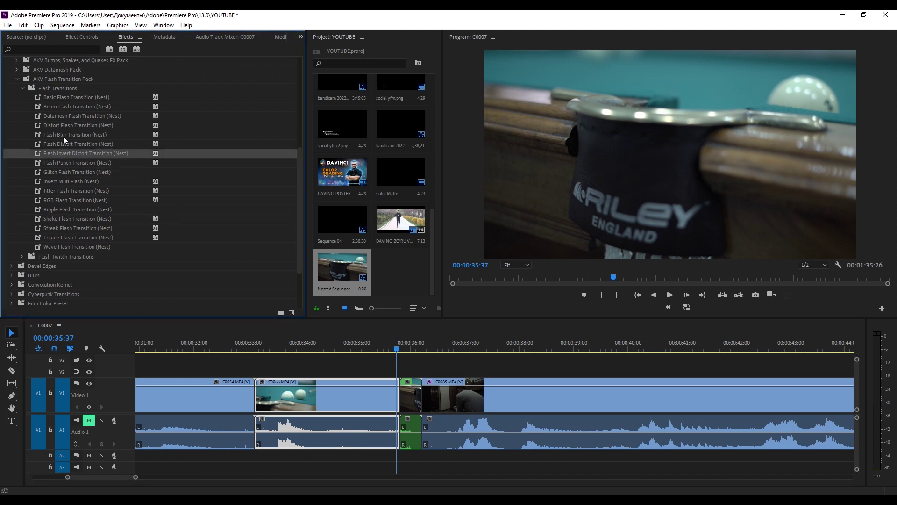
left_click(64, 107)
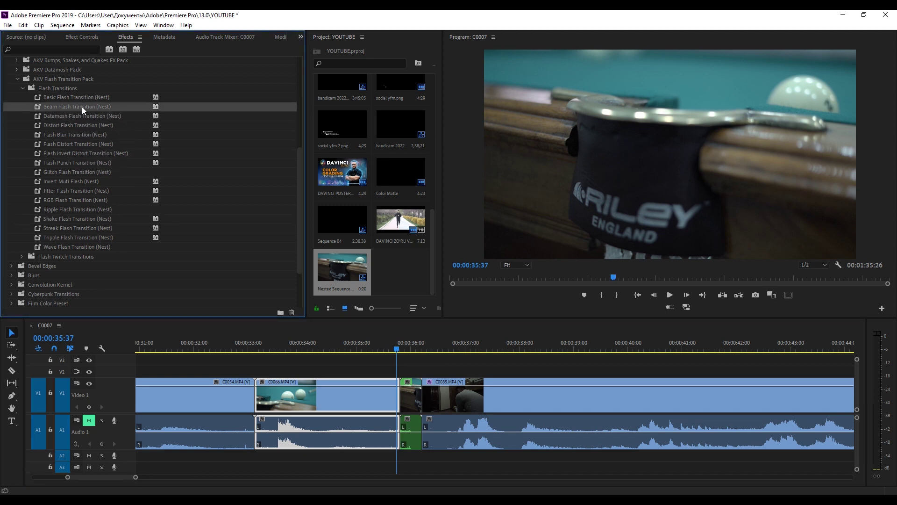
left_click_drag(82, 106, 411, 395)
key("space")
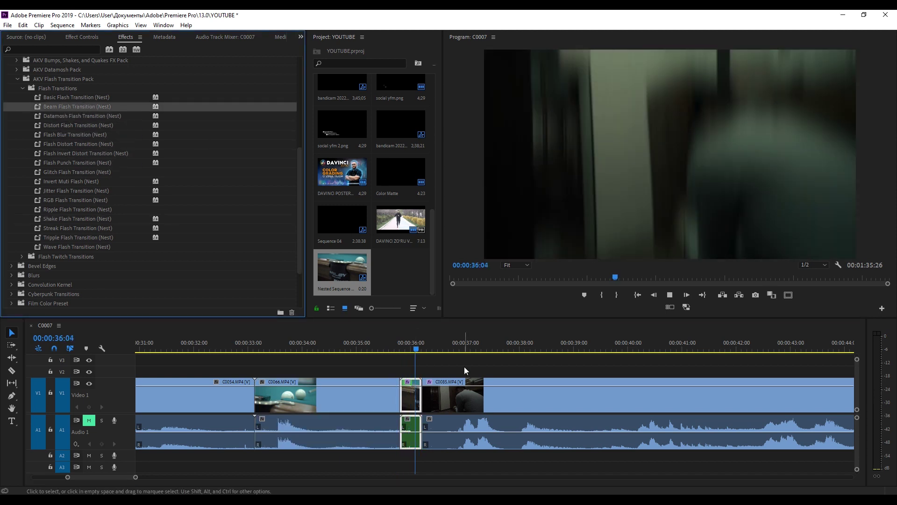
left_click(396, 348)
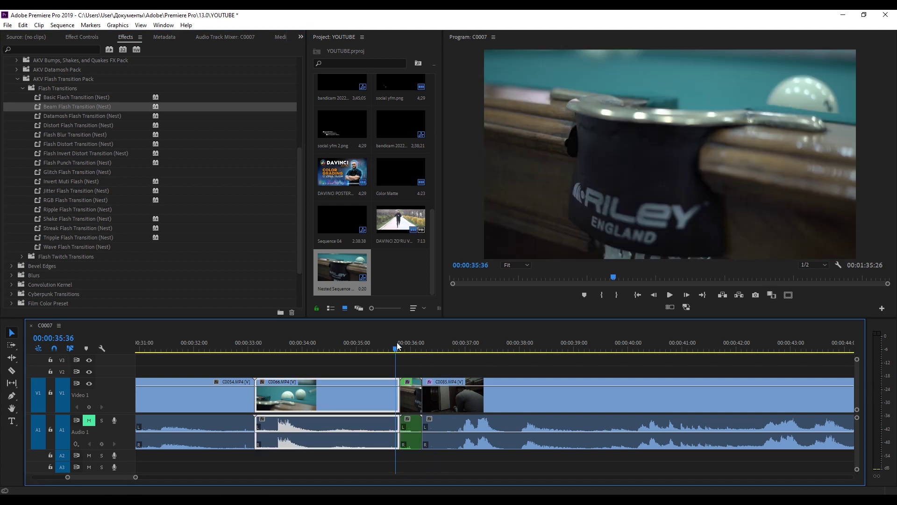
Try Ripple and then Wave Flash Transition on the nested clip, previewing each
left_click_drag(62, 213, 411, 395)
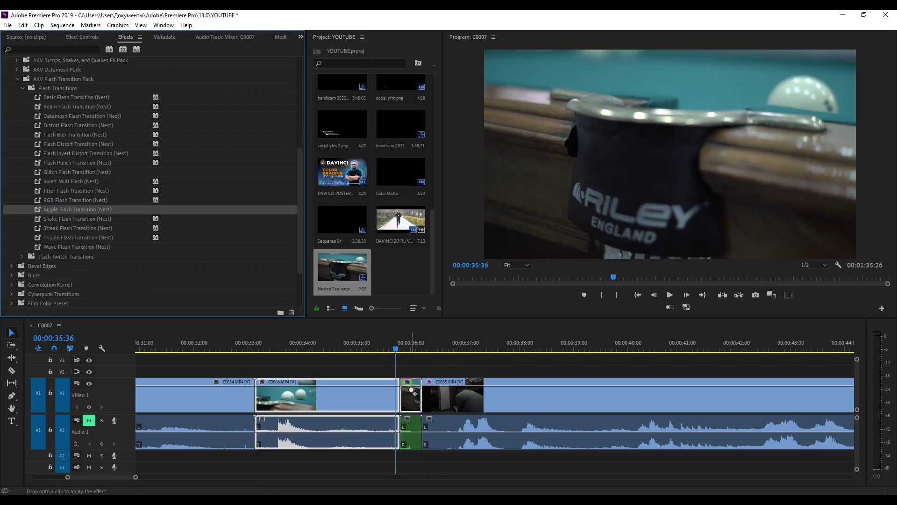
key("space")
left_click(398, 349)
mouse_move(61, 247)
left_mouse_down()
mouse_move(345, 337)
mouse_move(411, 394)
left_mouse_up()
key("space")
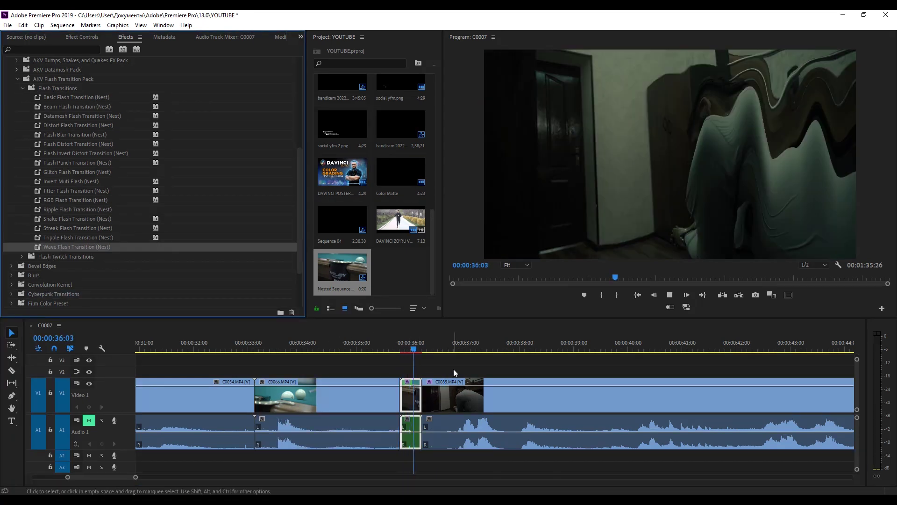
left_click(405, 348)
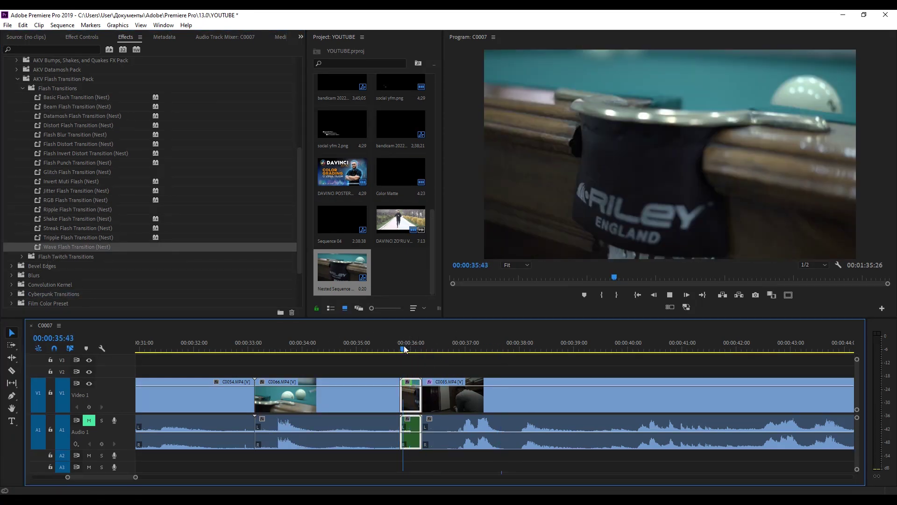
left_click(403, 348)
Apply Glitch Flash Transition to the nested clip and scrub through it from 00:00:35:37
key("shift+1")
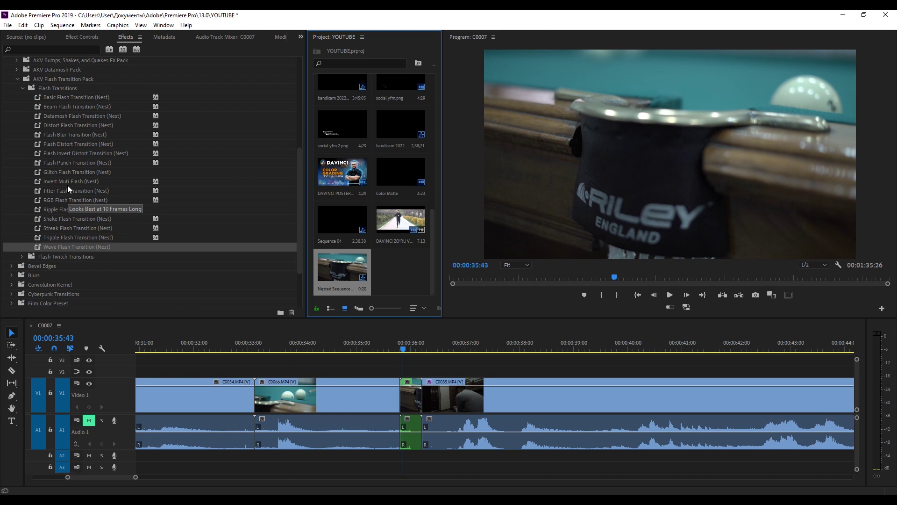
left_click_drag(66, 172, 412, 394)
left_click(397, 346)
left_click_drag(397, 346, 402, 348)
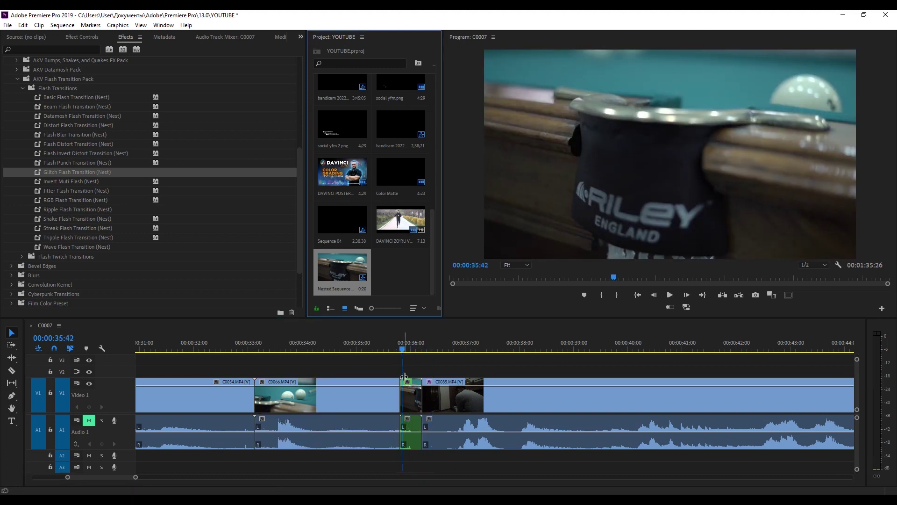